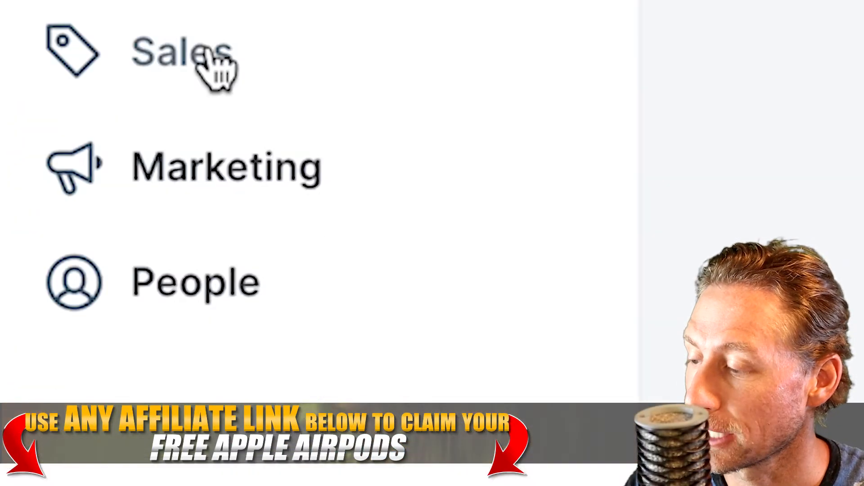
- Open the Sales offers and look through the list of published offers
click(201, 50)
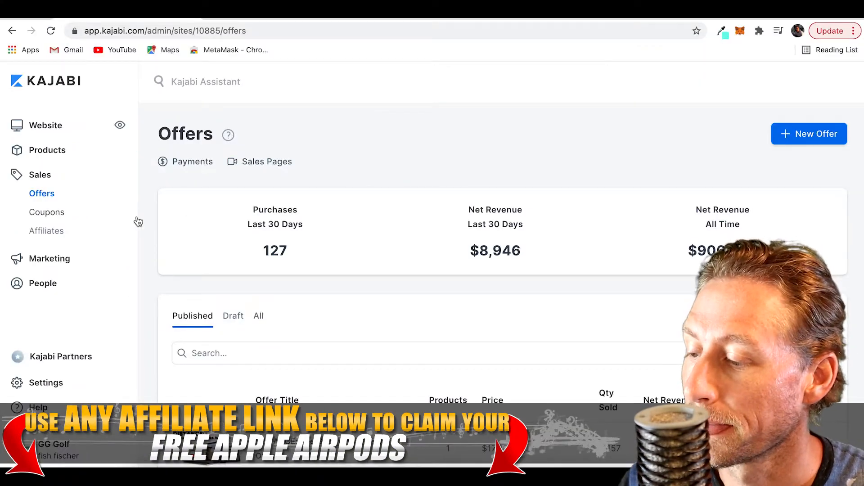
scroll(186, 239, down, 7)
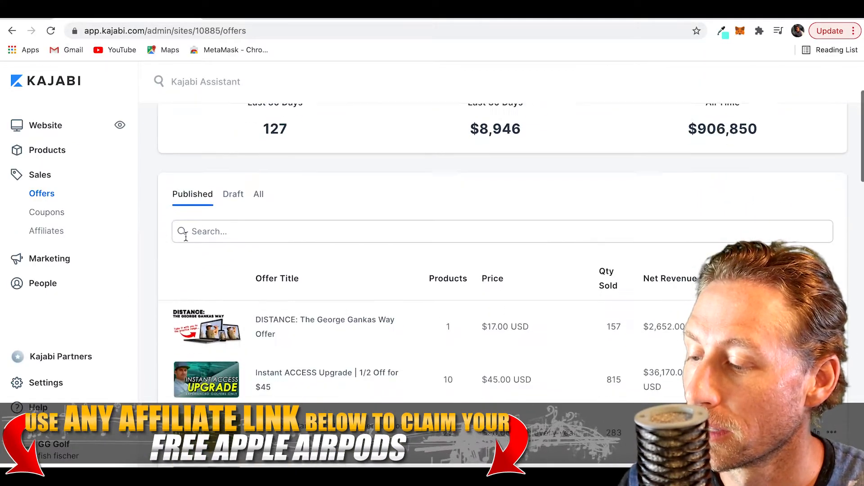
scroll(188, 230, down, 10)
scroll(190, 232, up, 4)
scroll(190, 237, up, 12)
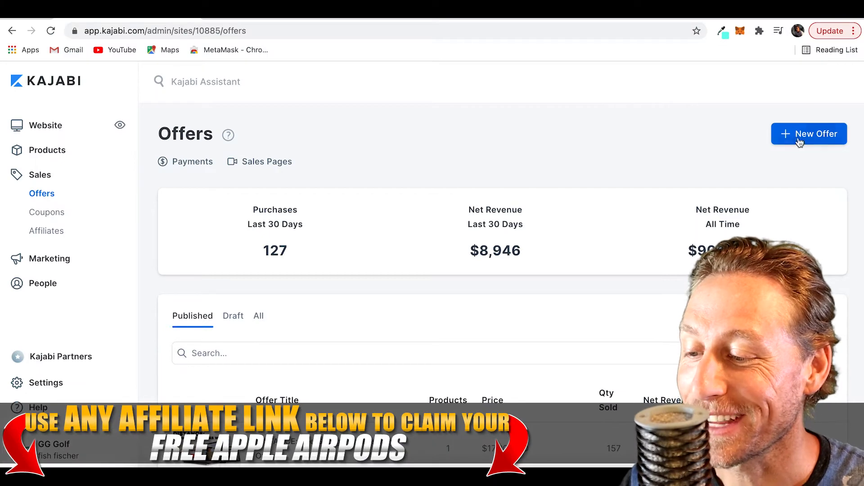
- Start a new offer and title it test1
click(799, 142)
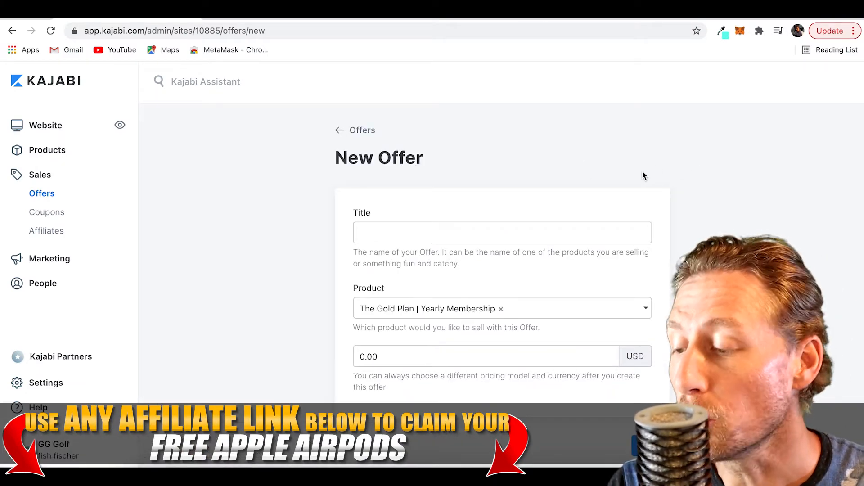
scroll(721, 219, down, 1)
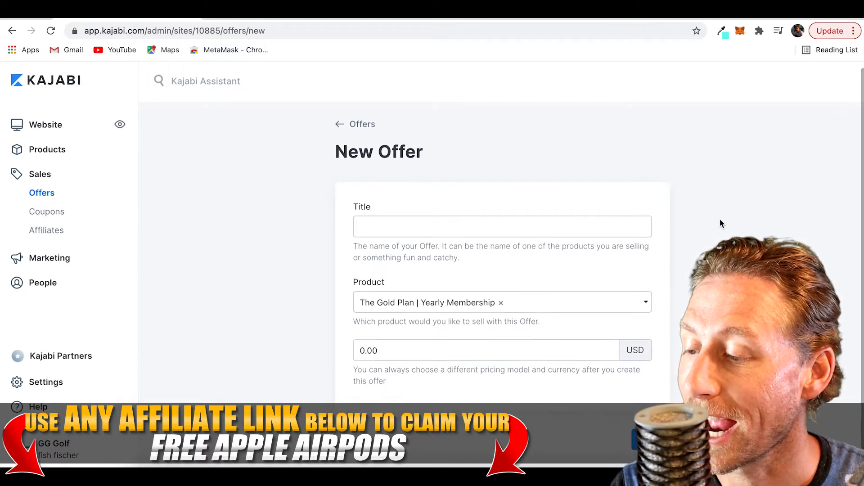
click(411, 225)
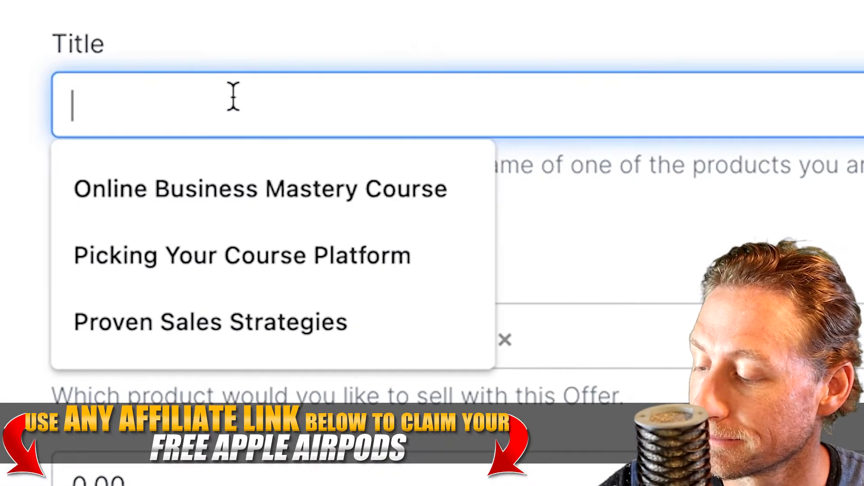
text(tes)
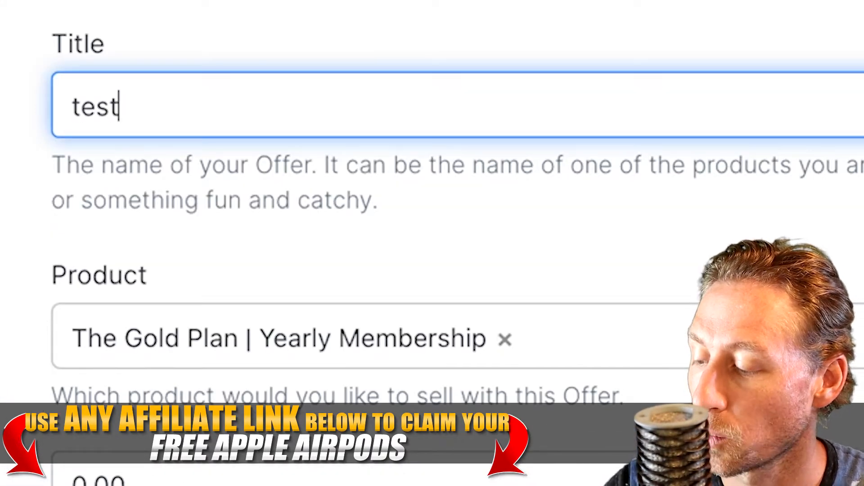
text(t1)
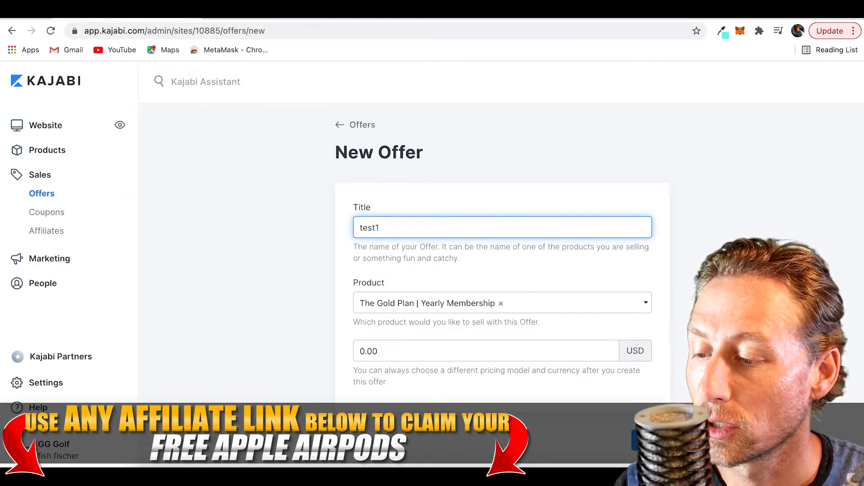
- Choose Ball Patterns & Shot Shaping as the offer's product, price it at 4 USD and save the offer
click(647, 306)
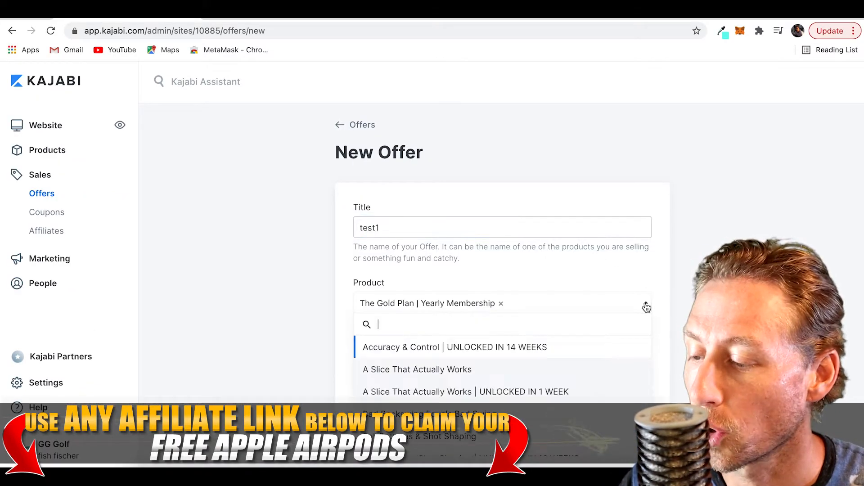
scroll(570, 380, down, 5)
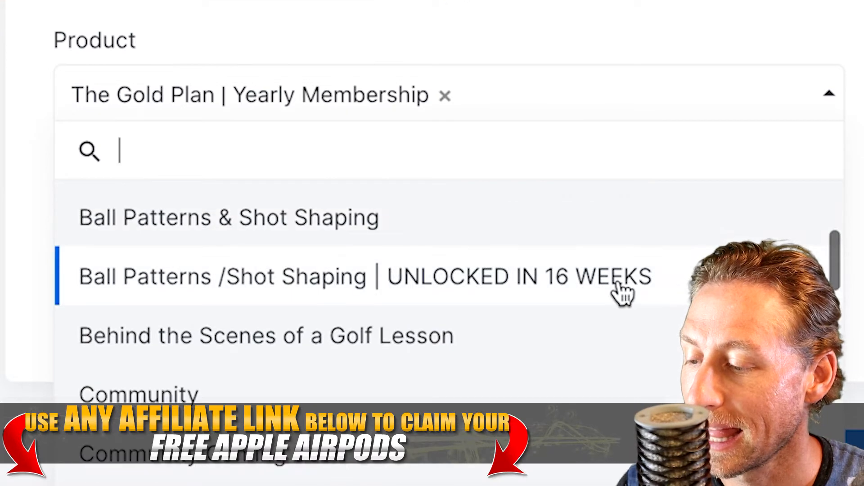
click(386, 220)
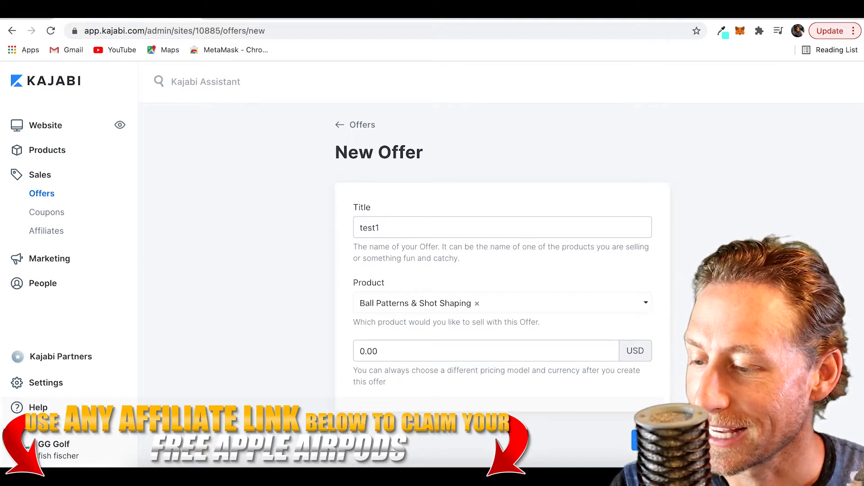
scroll(419, 342, up, 1)
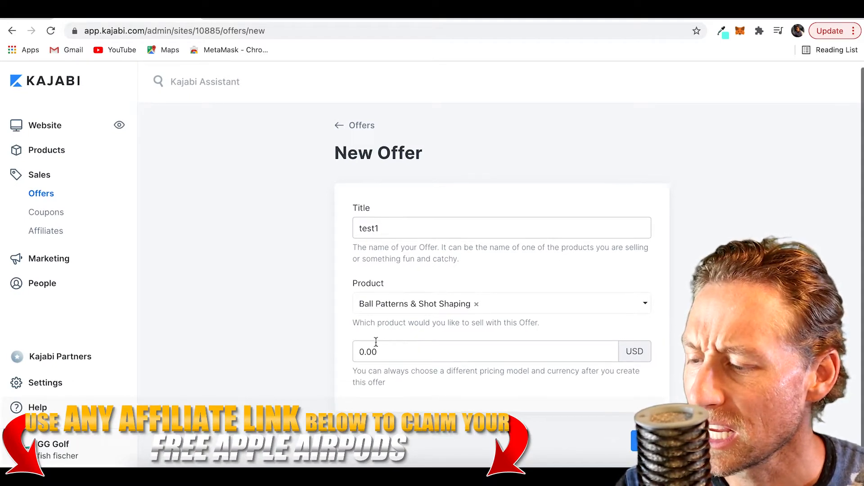
click(362, 352)
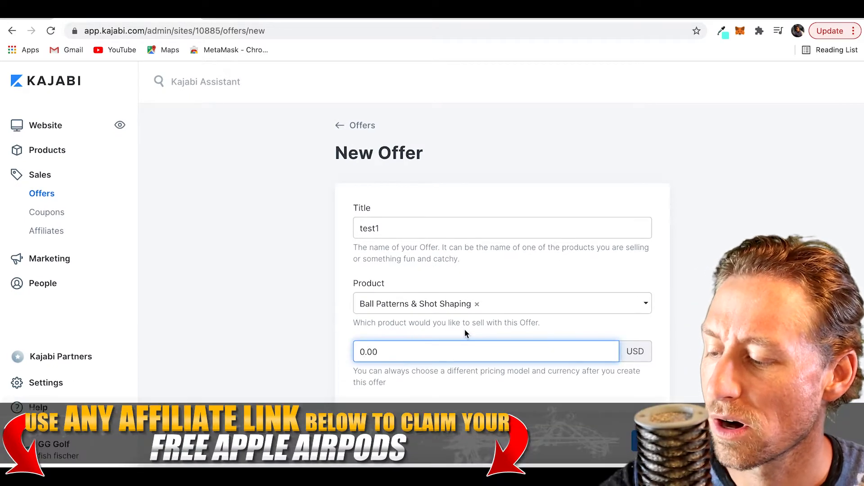
text(4)
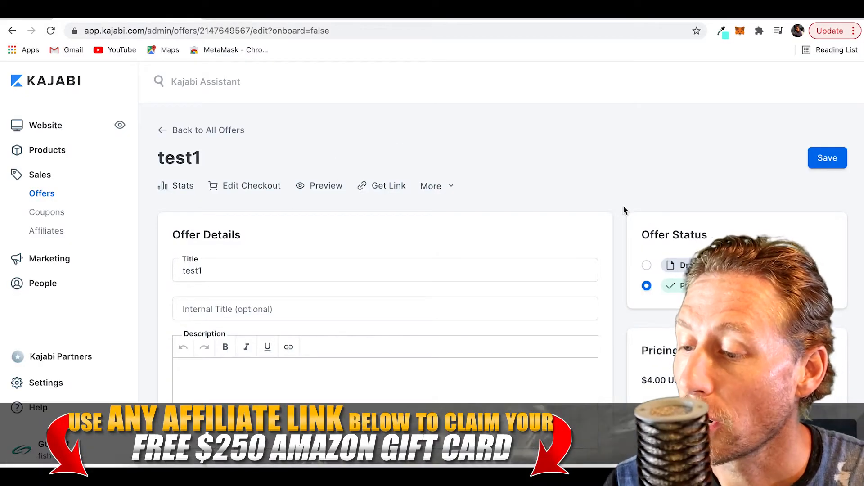
- Review the test1 offer's details, included products and pricing, and check which additional offer actions are available
scroll(624, 206, down, 5)
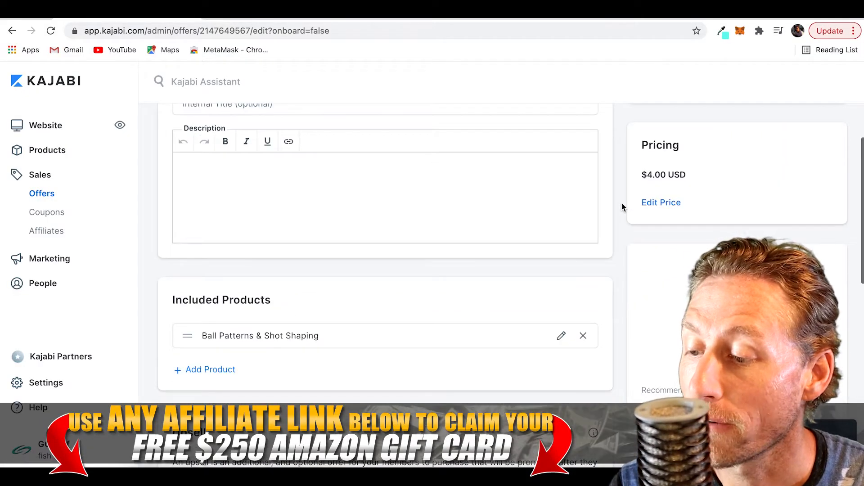
scroll(622, 206, up, 5)
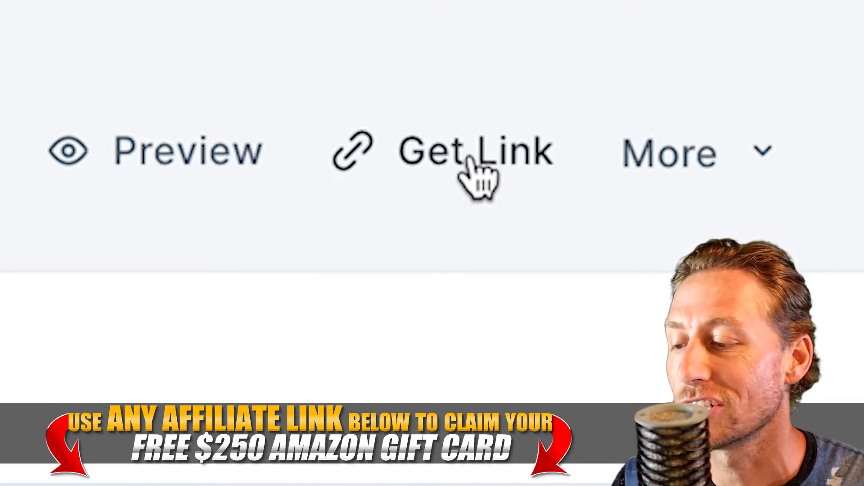
click(761, 153)
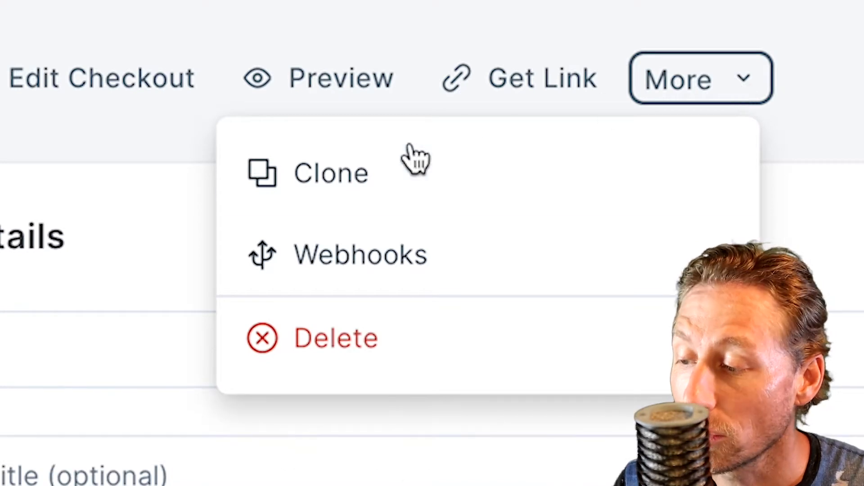
click(711, 229)
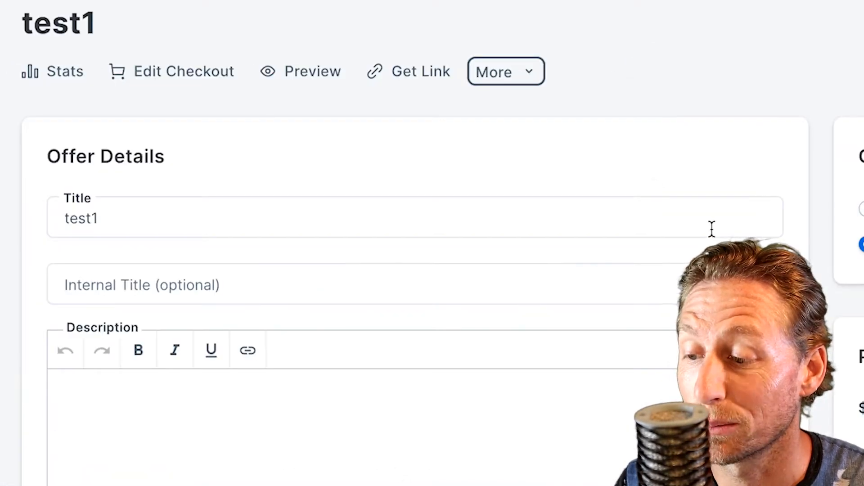
click(751, 225)
scroll(751, 225, down, 10)
scroll(752, 224, up, 10)
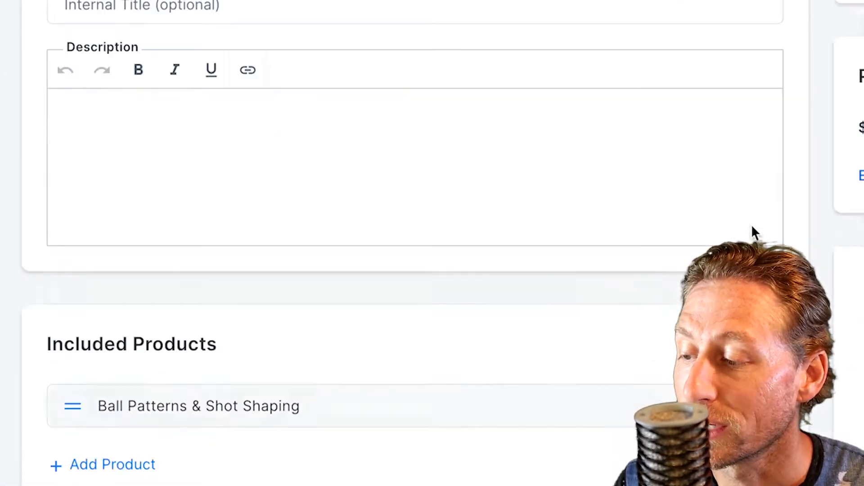
scroll(752, 224, down, 4)
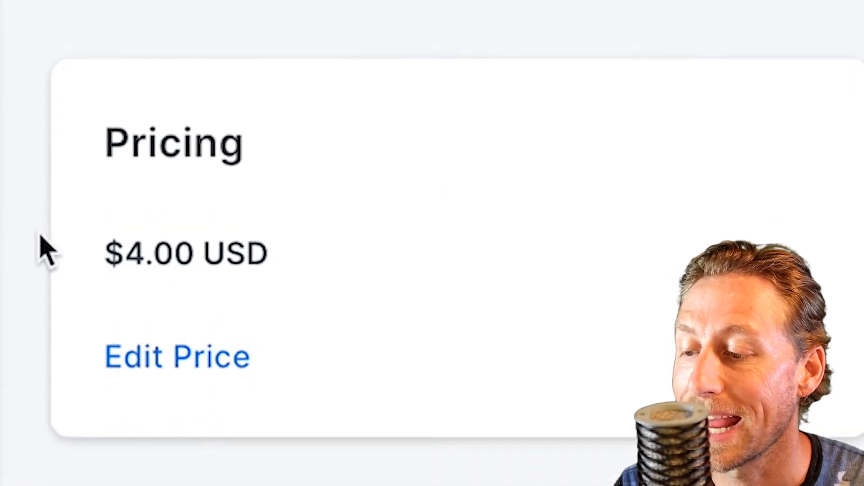
- In the offer's price details, try a one-time price of 24.00 and multiple payments with 2 payments
click(180, 222)
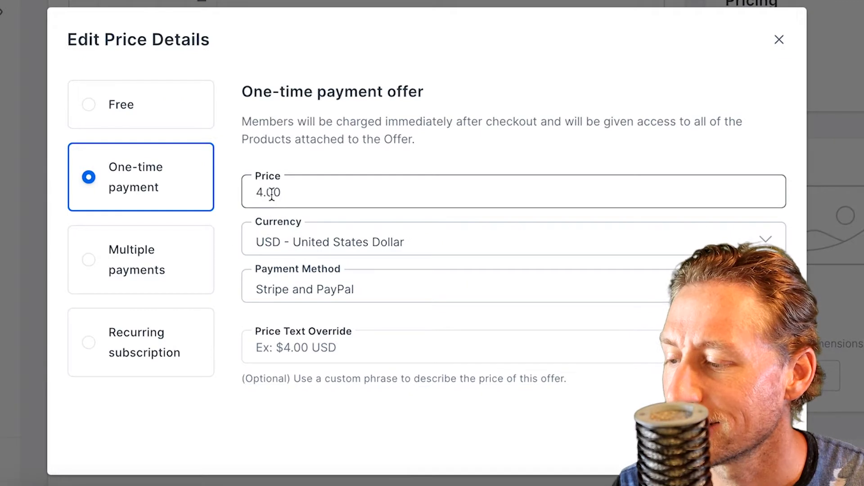
click(254, 192)
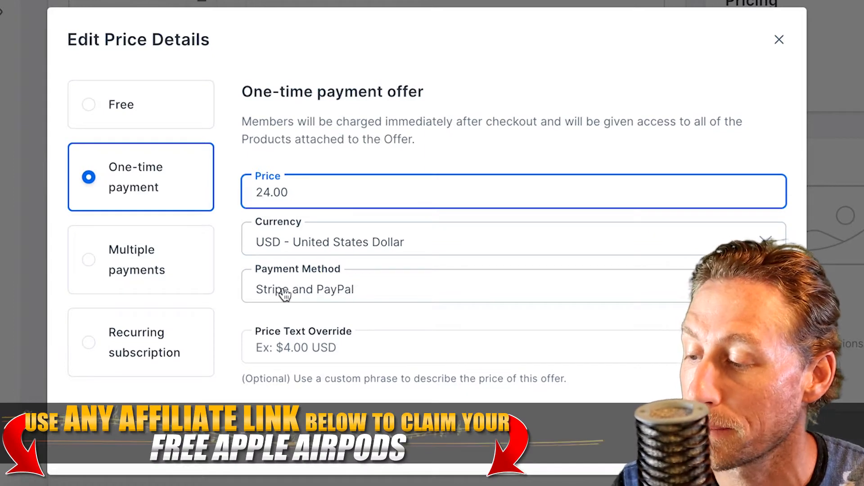
click(150, 273)
scroll(529, 284, down, 3)
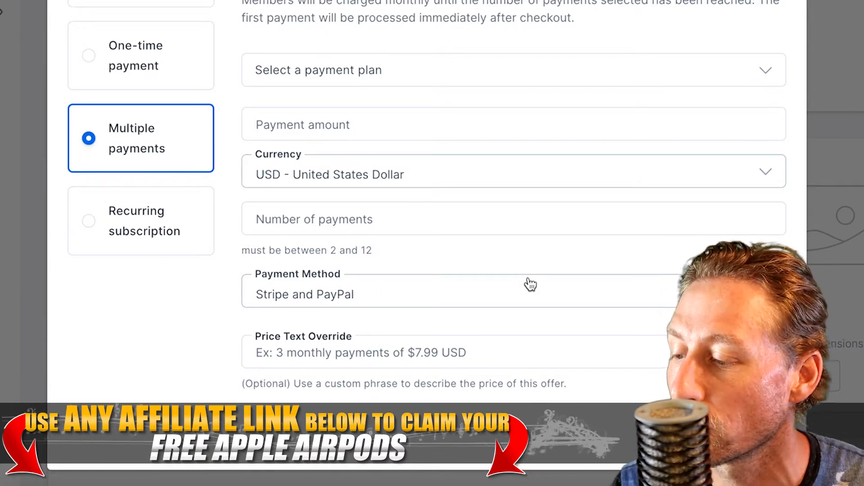
click(441, 228)
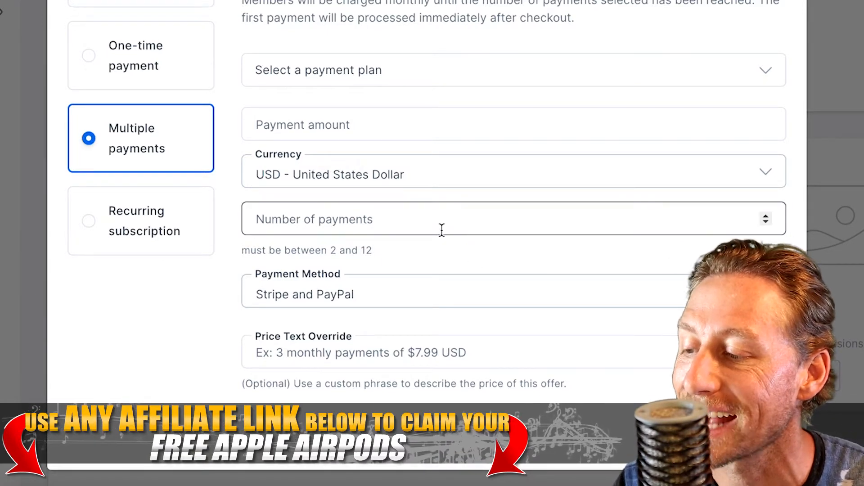
click(498, 223)
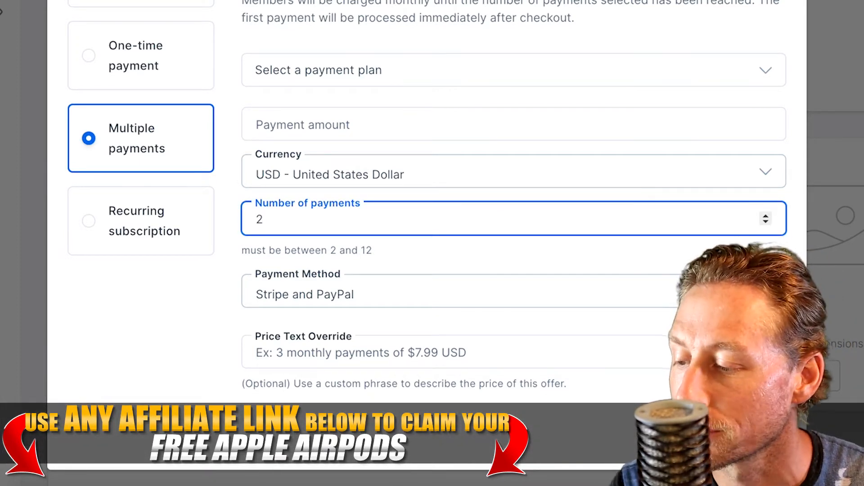
- Try the recurring subscription pricing, check its payment plan choices, and close the price details without saving
click(158, 222)
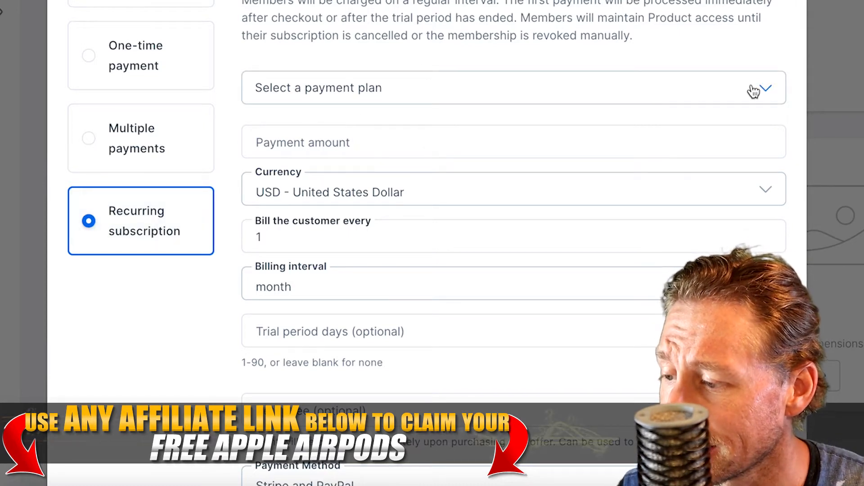
click(766, 92)
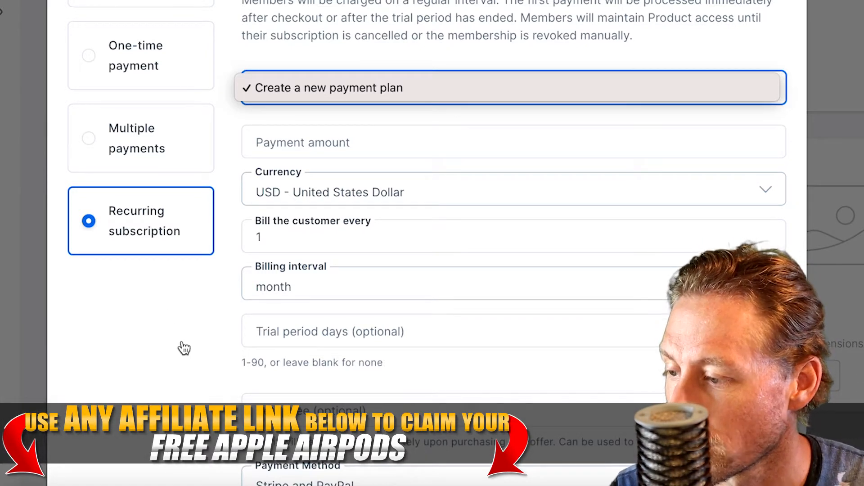
key(Escape)
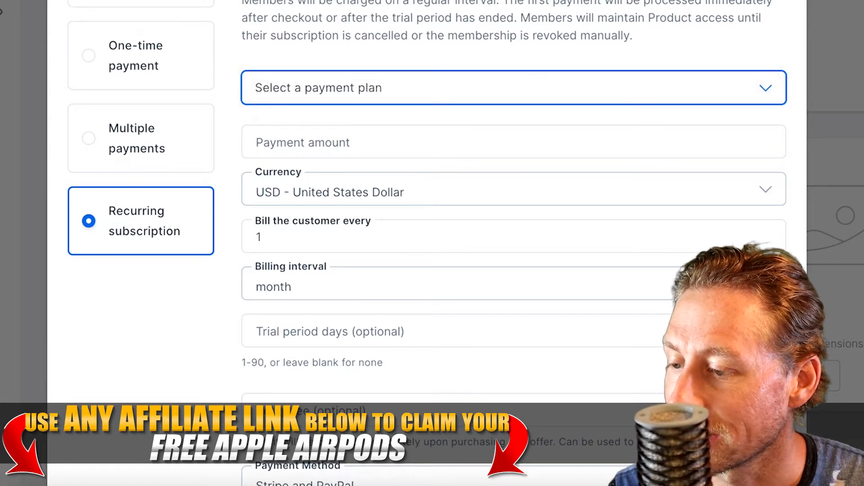
scroll(433, 226, down, 2)
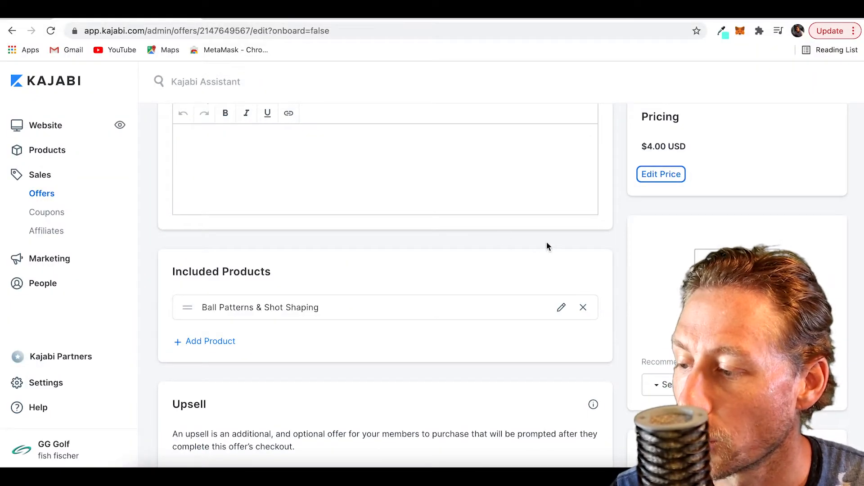
- Add another product to the offer's included products
scroll(546, 242, down, 2)
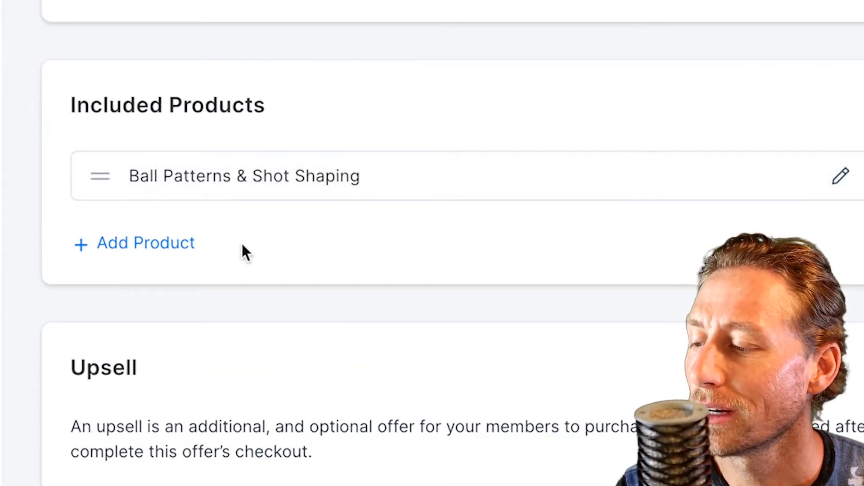
click(161, 248)
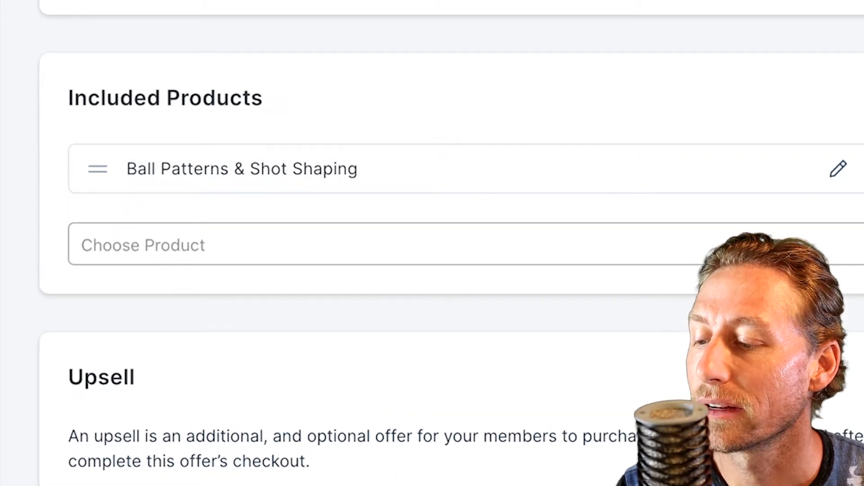
click(863, 257)
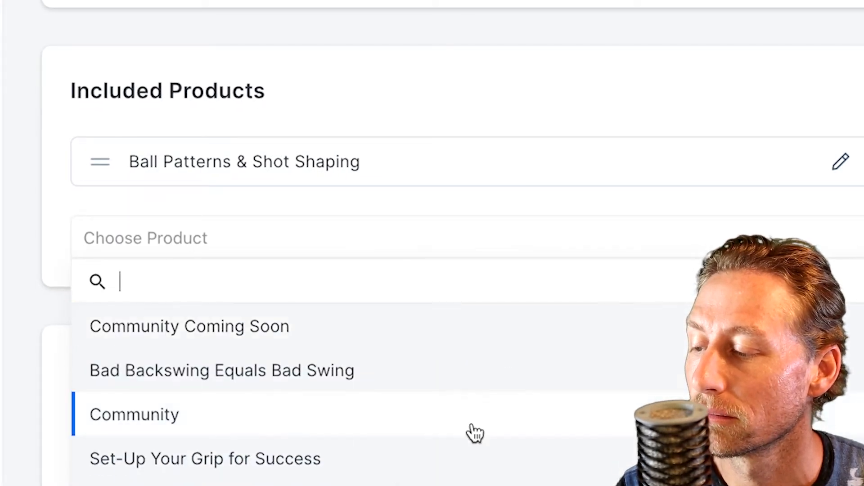
click(472, 445)
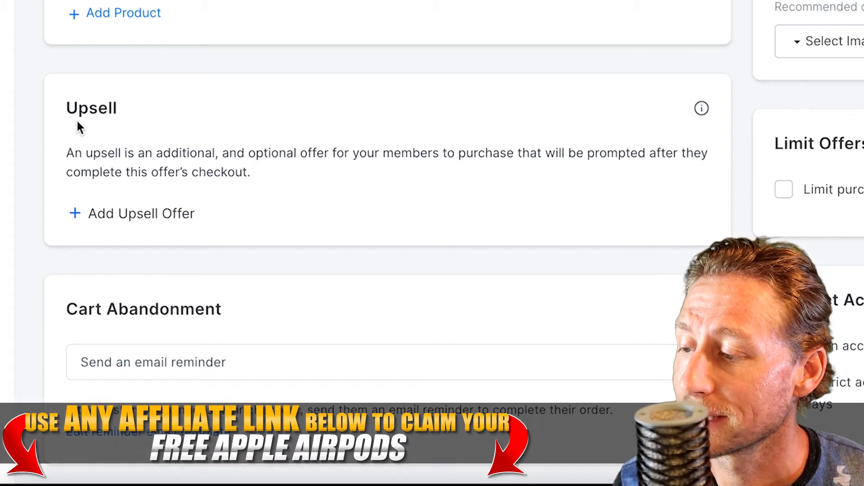
- Review the offer's Upsell, Cart Abandonment and Automations sections, and check the available email reminder delays without choosing one
scroll(273, 189, down, 2)
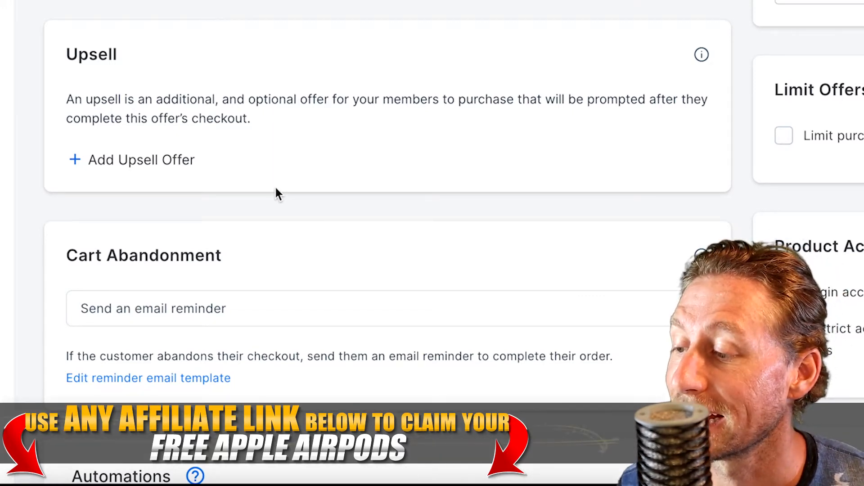
scroll(275, 188, down, 2)
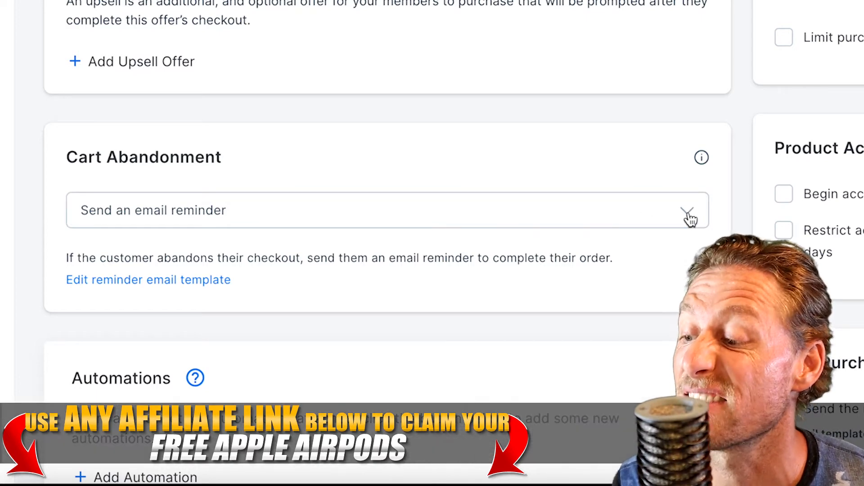
click(690, 219)
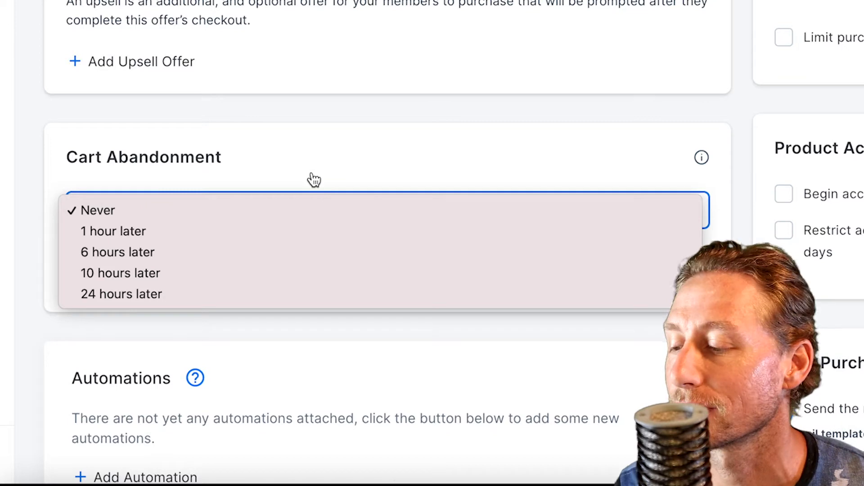
click(334, 170)
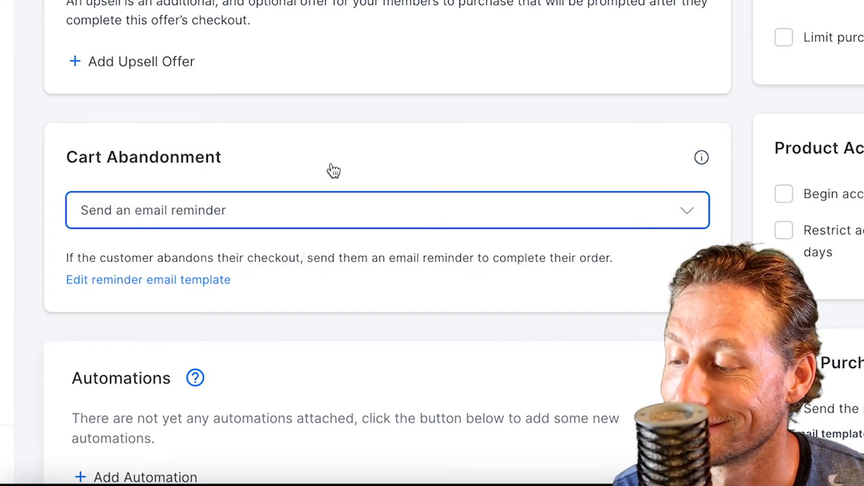
scroll(462, 300, down, 2)
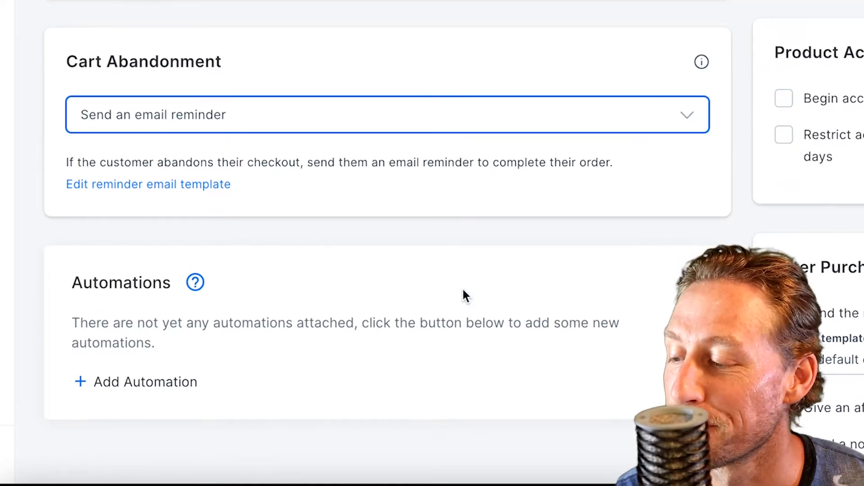
scroll(464, 295, up, 1)
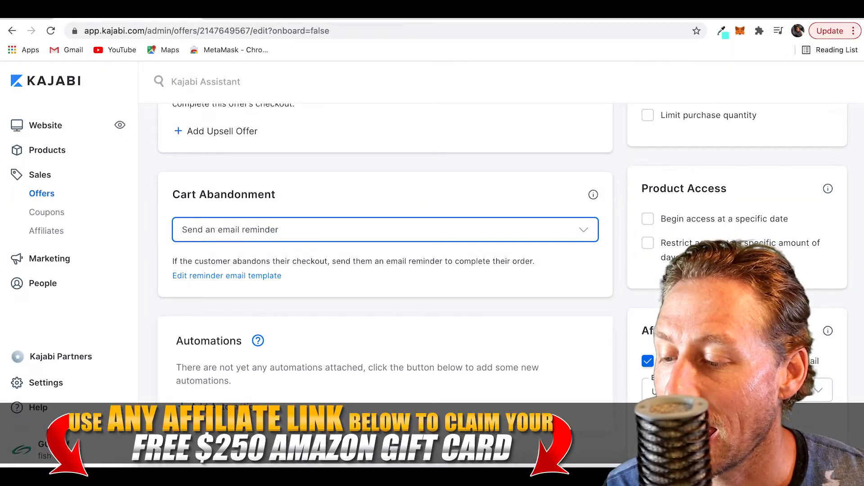
- Examine the offer's After Purchase, Product Access, Limit Offers and image settings
scroll(679, 247, down, 2)
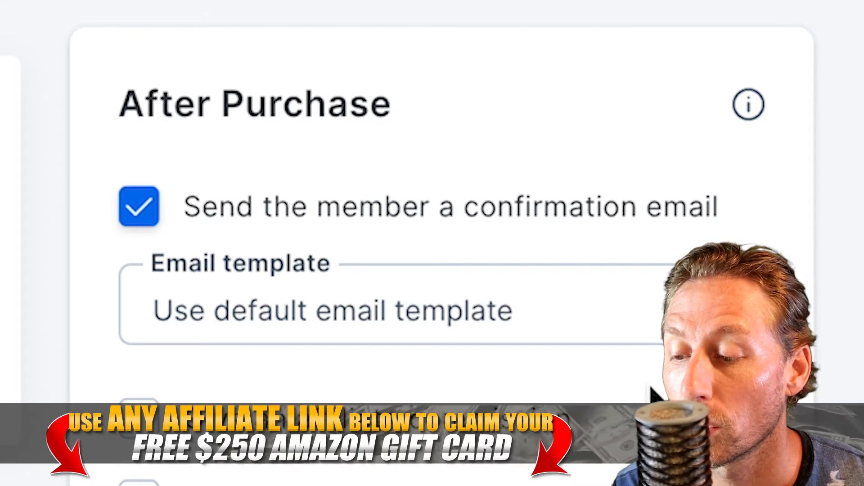
scroll(446, 351, down, 5)
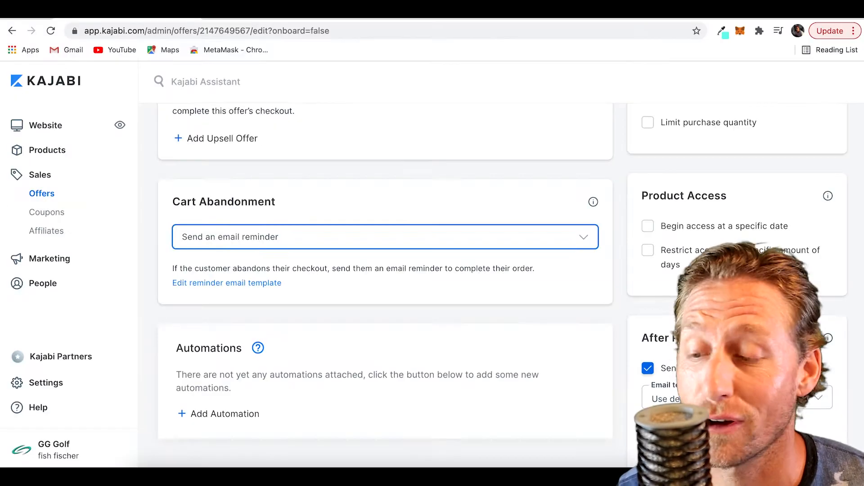
scroll(247, 4, up, 2)
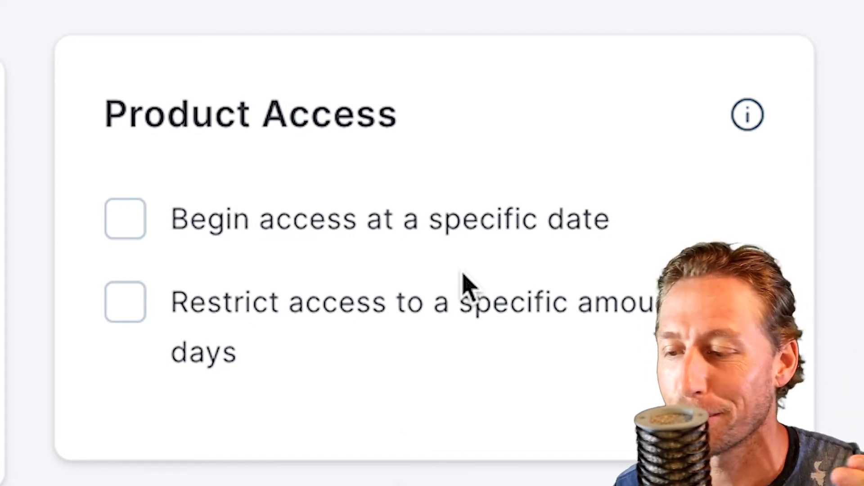
scroll(462, 272, up, 2)
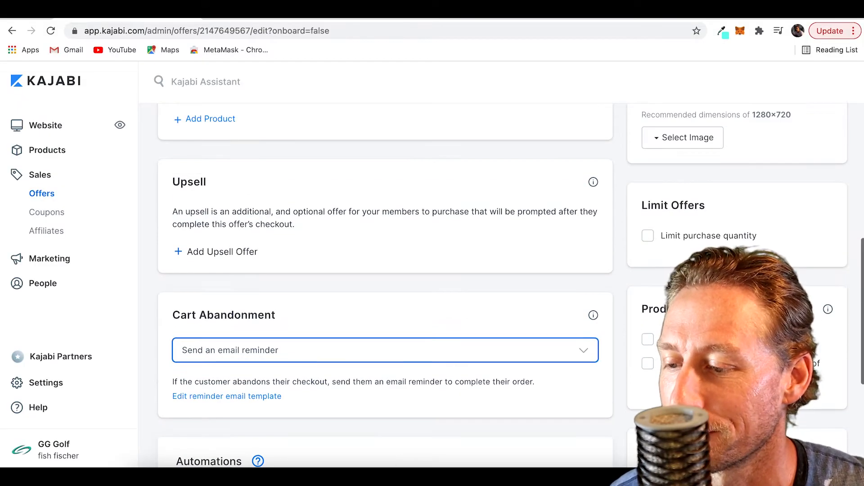
scroll(463, 272, up, 1)
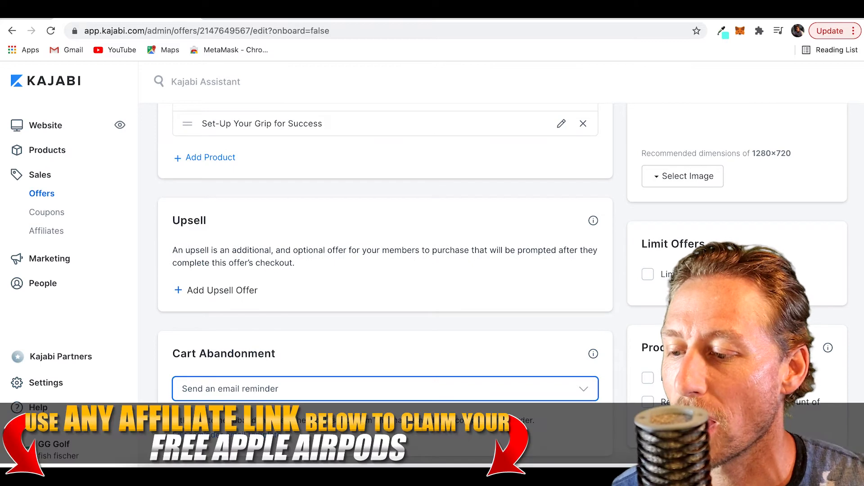
scroll(384, 284, up, 1)
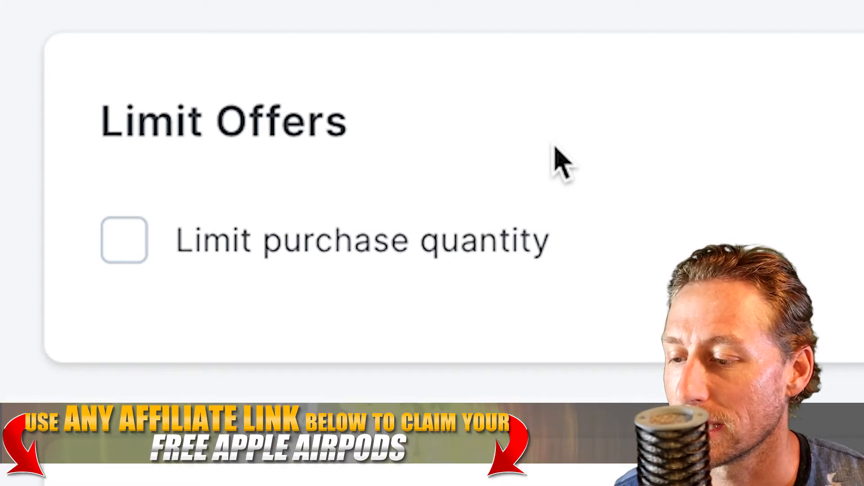
scroll(385, 248, up, 2)
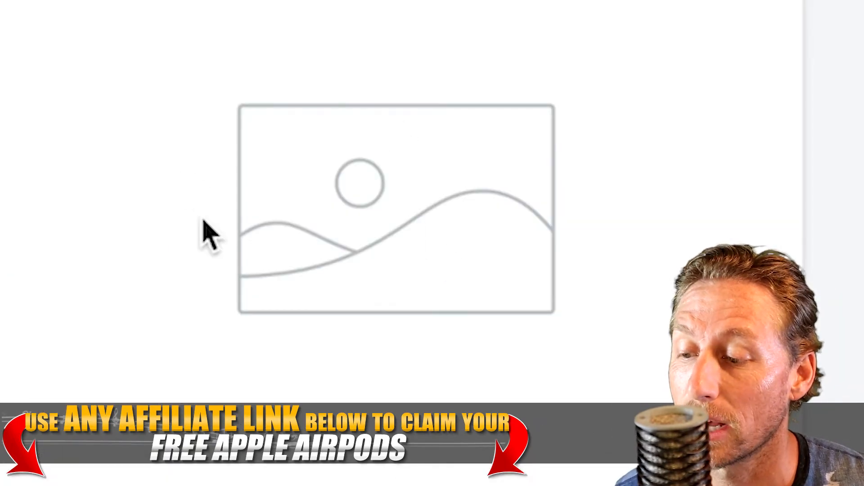
- Open the checkout page editor for the test1 offer
scroll(669, 246, up, 6)
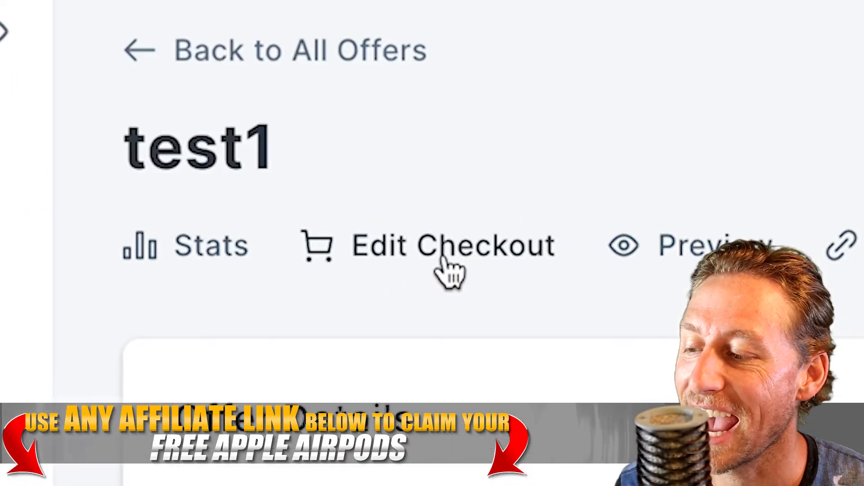
click(443, 261)
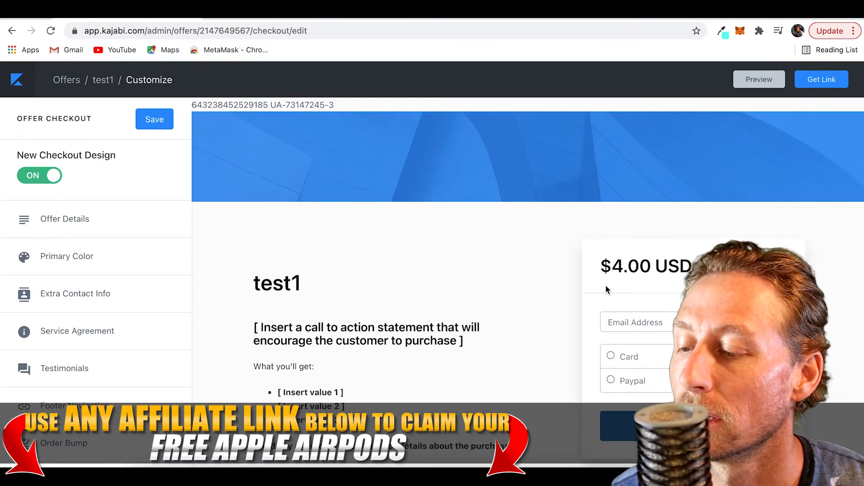
scroll(578, 323, down, 1)
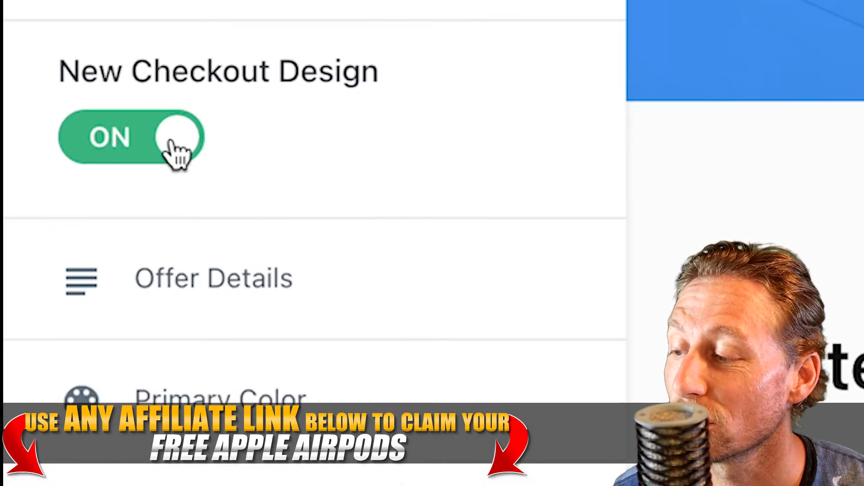
- Turn off the New Checkout Design, look through the old checkout layout, and turn the new design back on
click(52, 178)
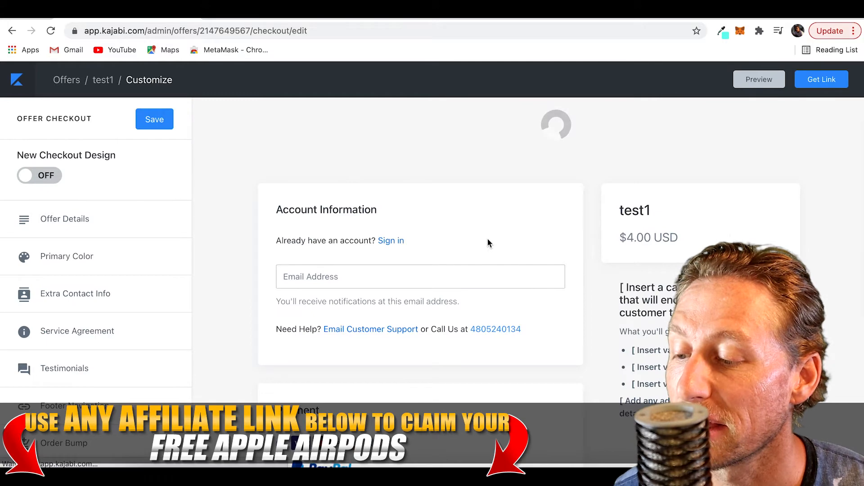
scroll(599, 278, down, 2)
scroll(598, 277, down, 5)
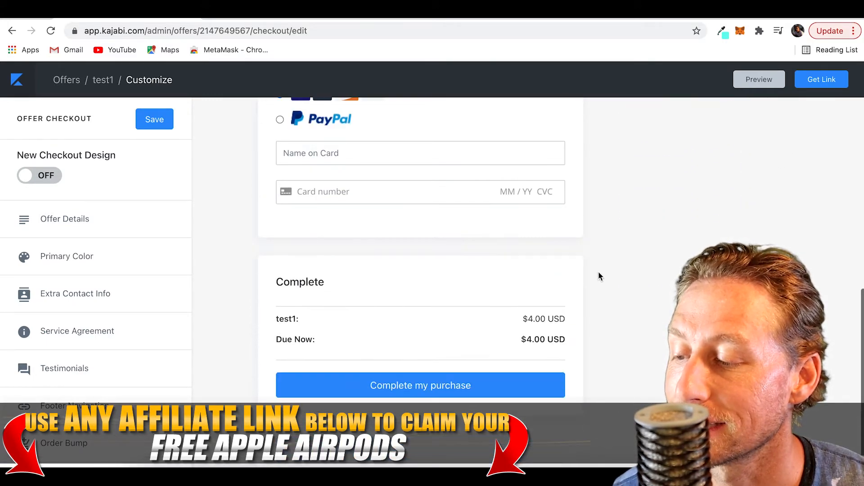
scroll(598, 278, up, 7)
scroll(599, 277, down, 7)
scroll(599, 278, up, 7)
scroll(600, 276, down, 6)
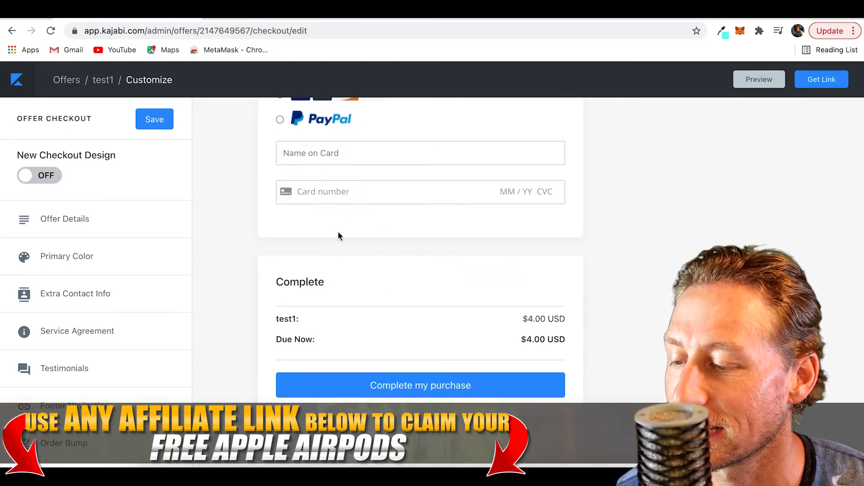
scroll(599, 277, up, 7)
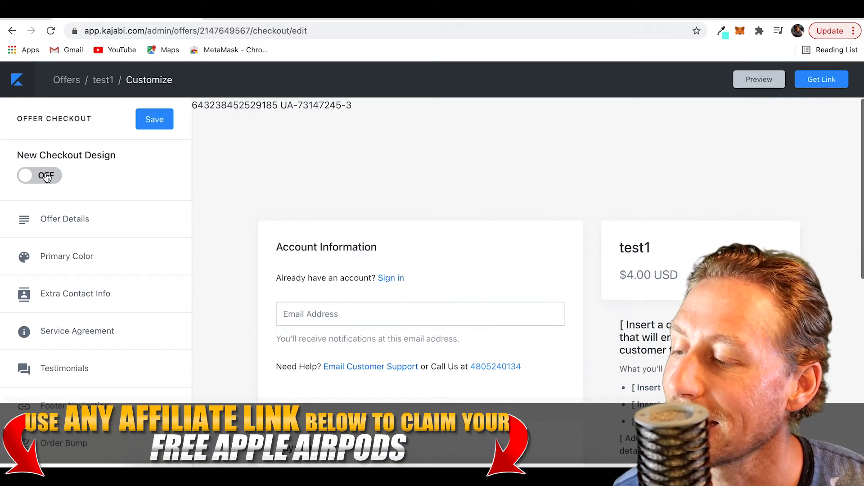
click(47, 177)
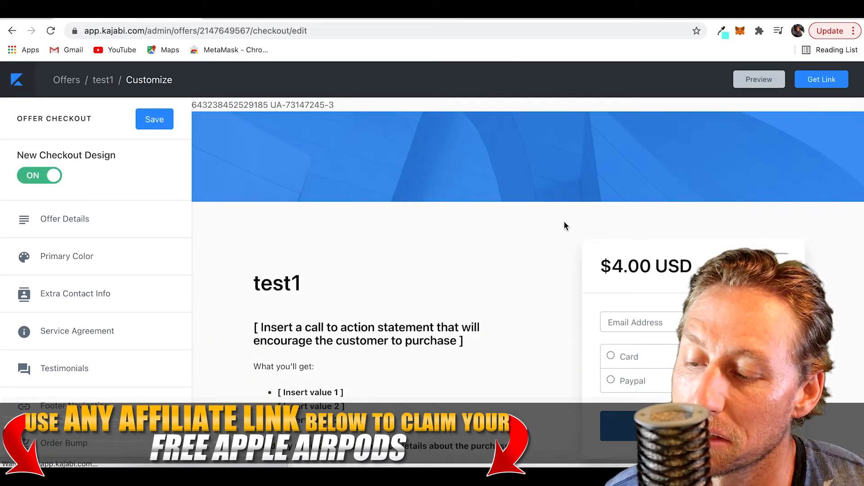
scroll(552, 260, down, 2)
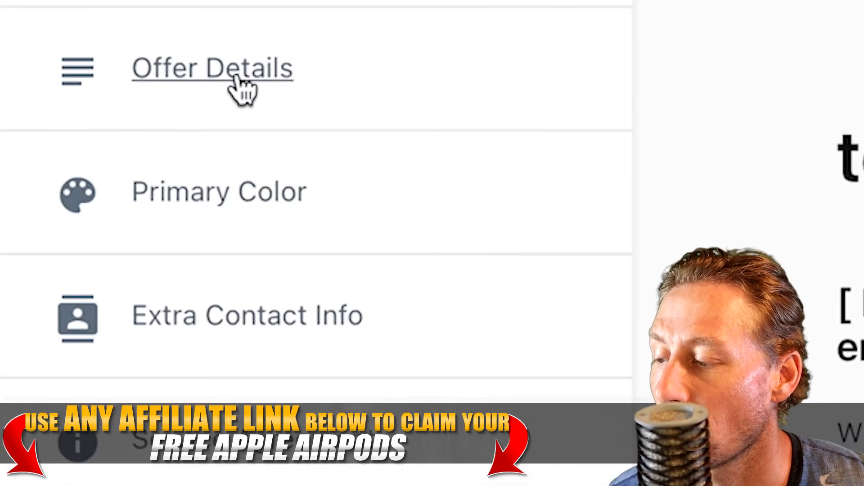
- Open the checkout's Offer Details and examine its title, banner, video, image, logo and checkout copy settings
click(67, 221)
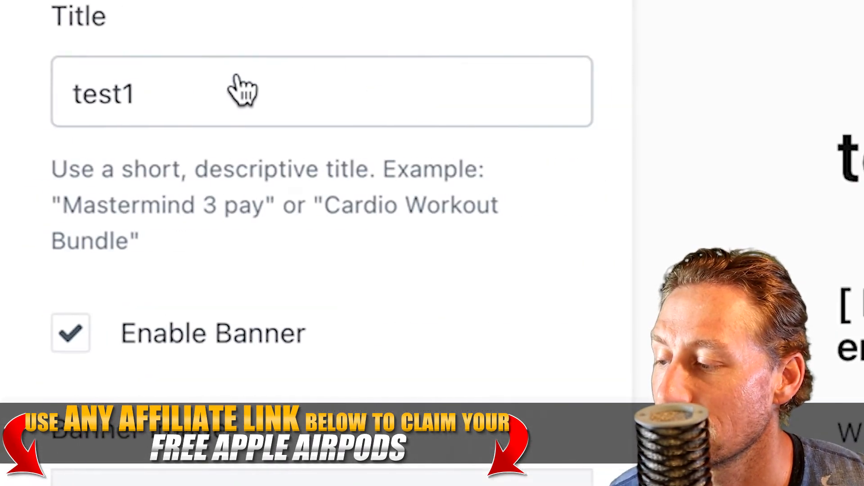
scroll(304, 263, down, 14)
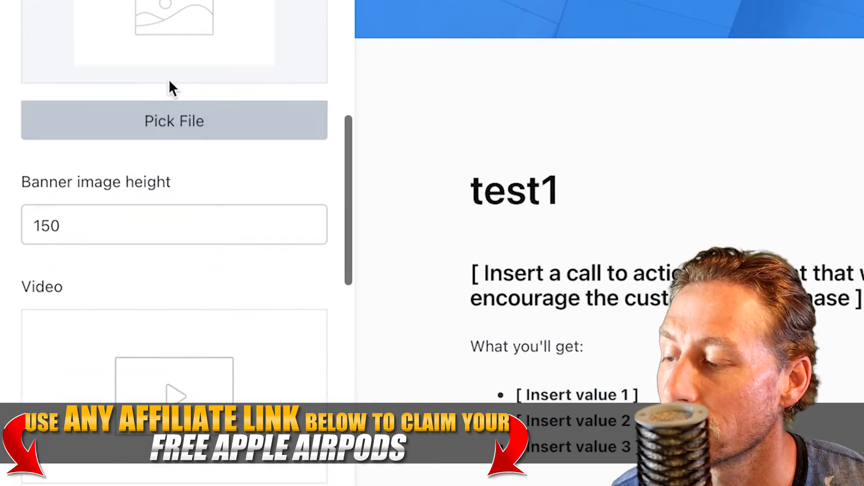
scroll(252, 162, down, 3)
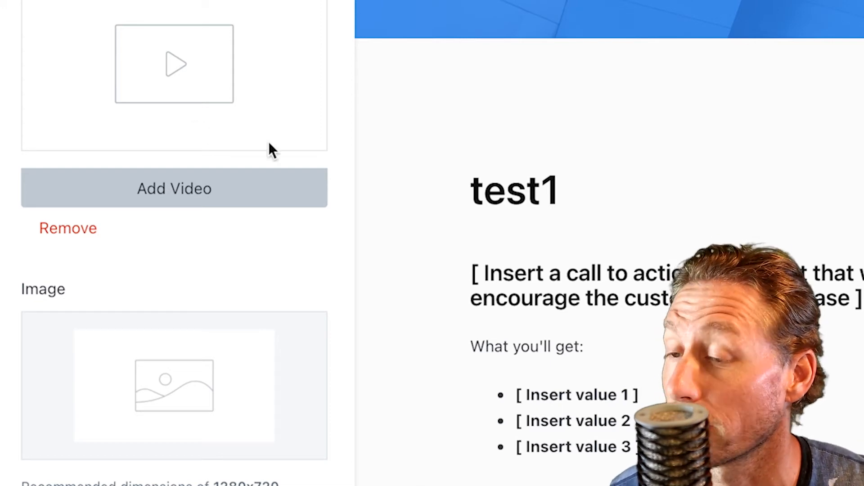
scroll(272, 145, down, 1)
scroll(272, 149, down, 10)
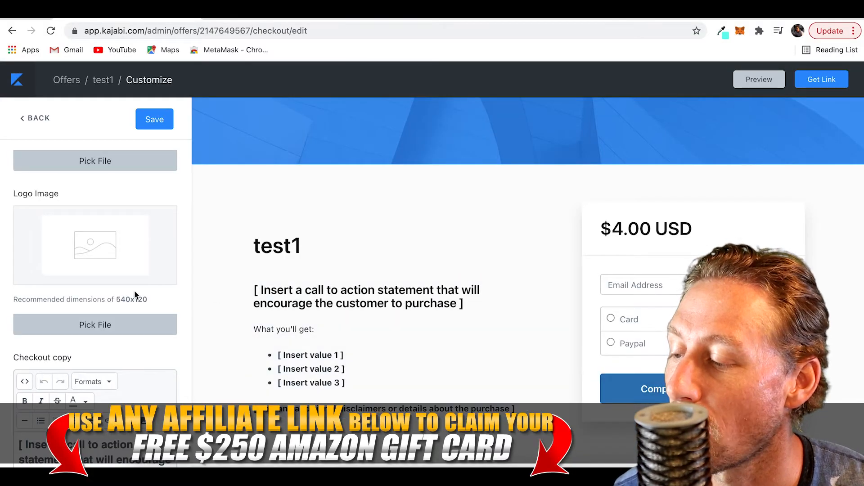
scroll(119, 286, down, 4)
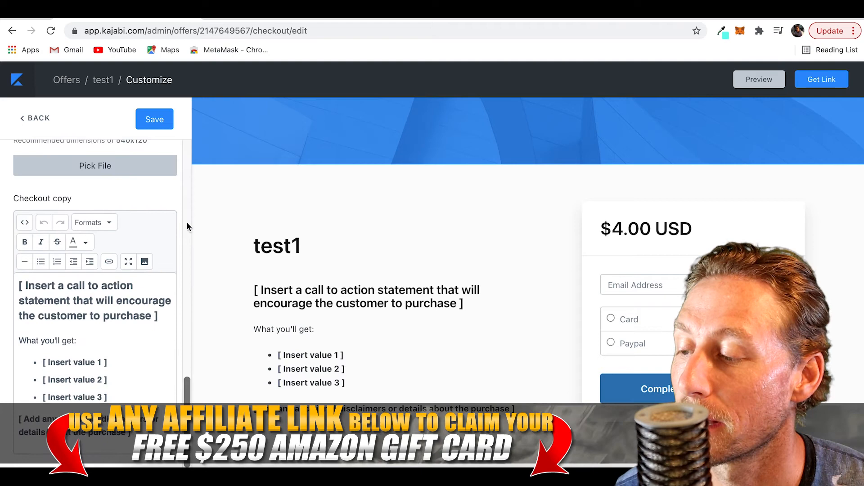
scroll(155, 201, up, 4)
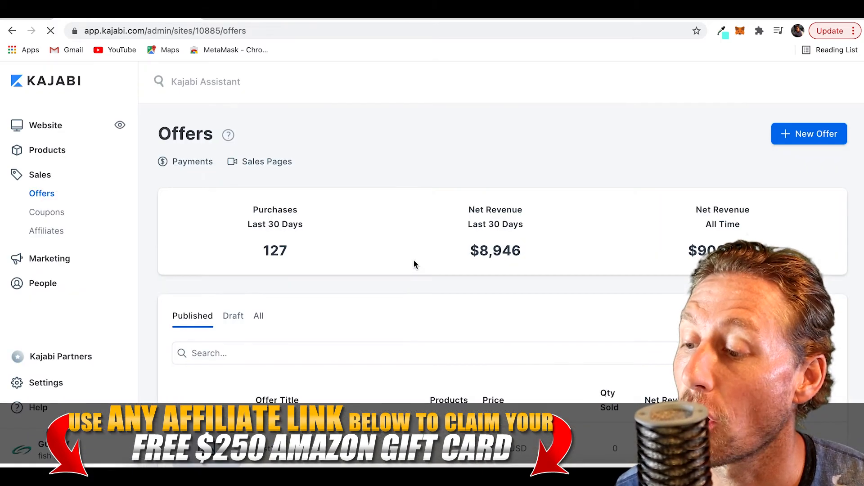
- Look through the published offers in the site's Offers list, comparing their images, included products and prices
scroll(420, 266, down, 10)
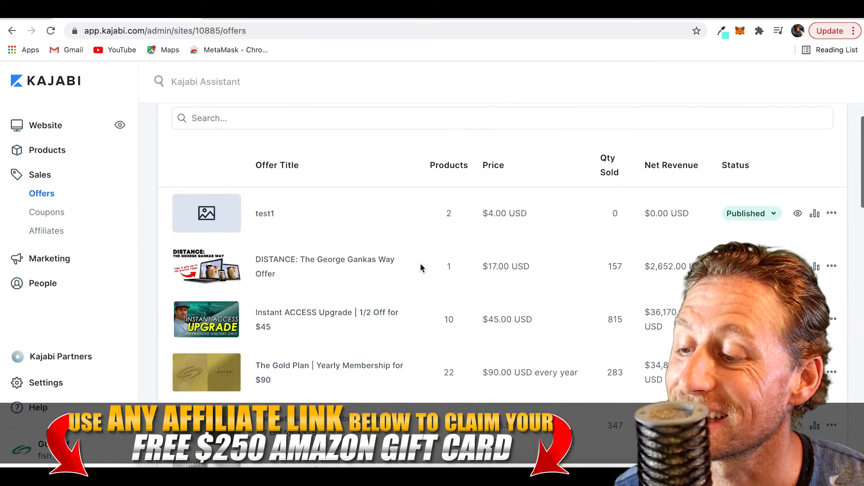
scroll(422, 267, down, 4)
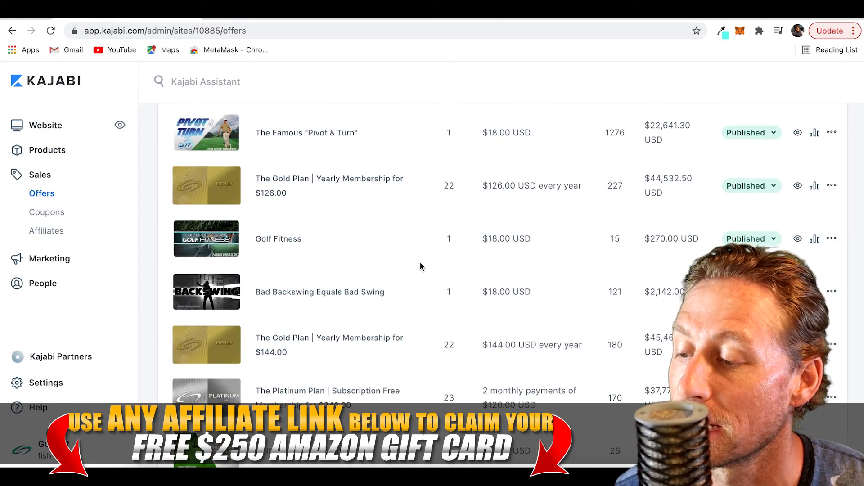
scroll(421, 266, down, 6)
scroll(420, 265, down, 3)
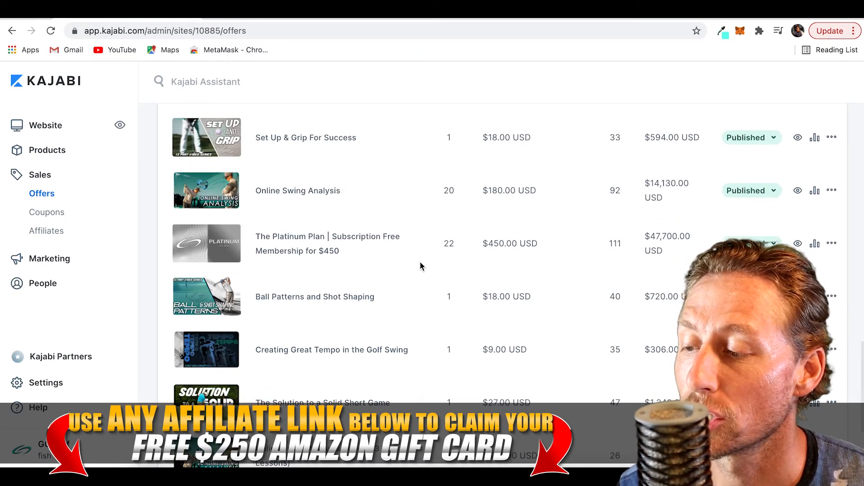
scroll(420, 264, up, 2)
scroll(419, 266, up, 10)
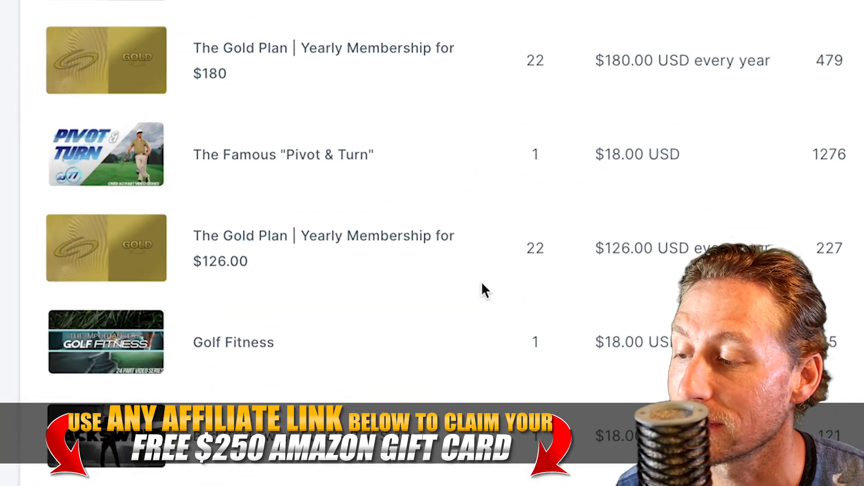
scroll(482, 288, up, 2)
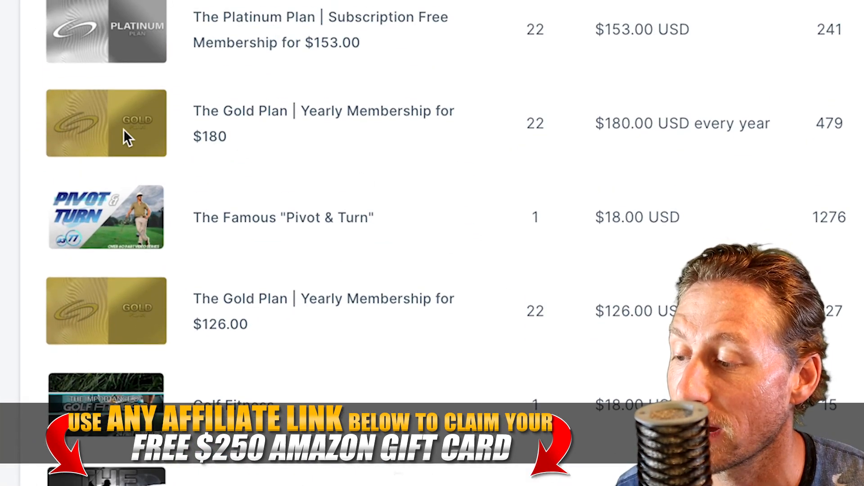